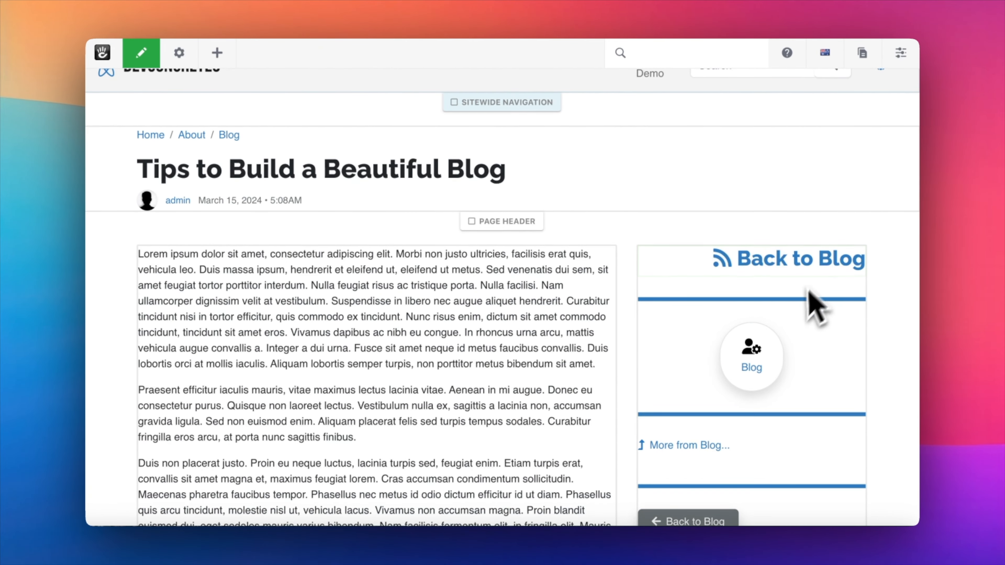
- Open the circular Blog link block in the sidebar for editing and review its format, text and icon settings
left_click(766, 358)
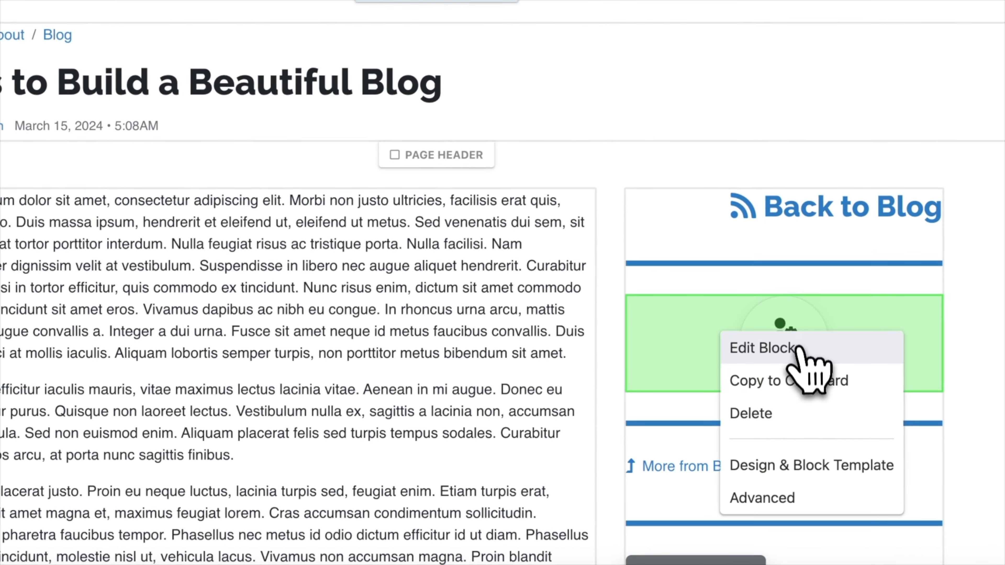
left_click(799, 349)
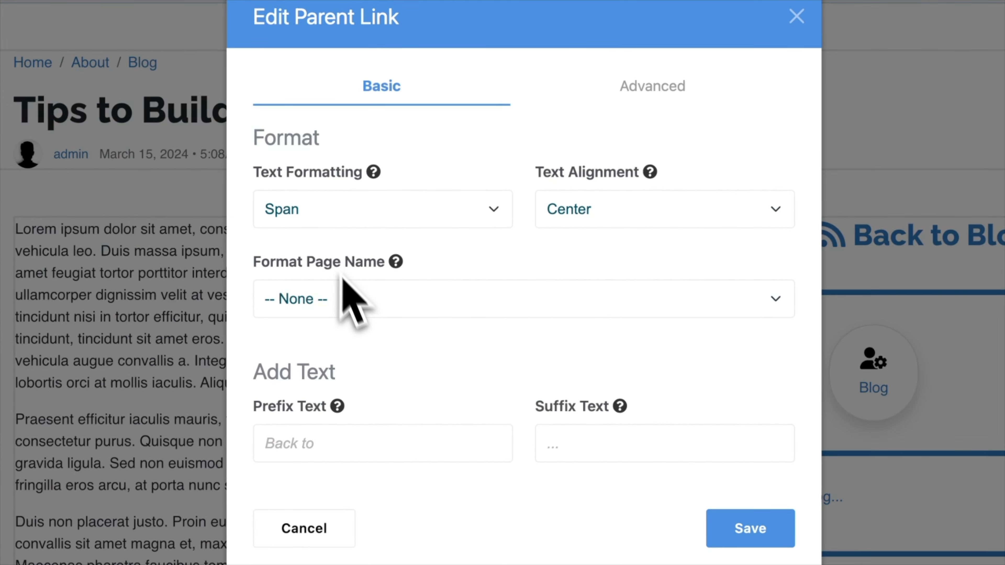
scroll(350, 298, "down", 3)
left_click(318, 347)
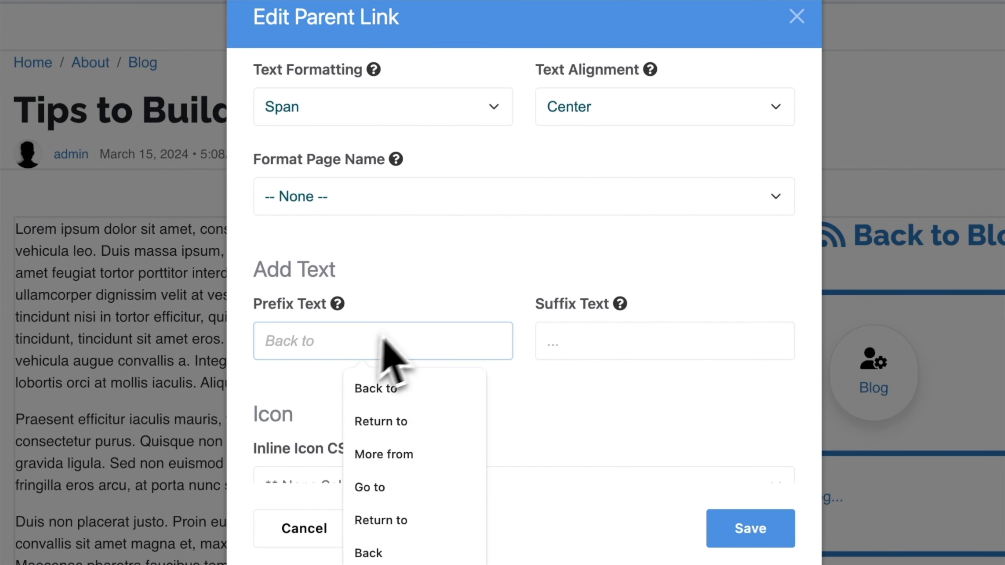
scroll(415, 321, "down", 4)
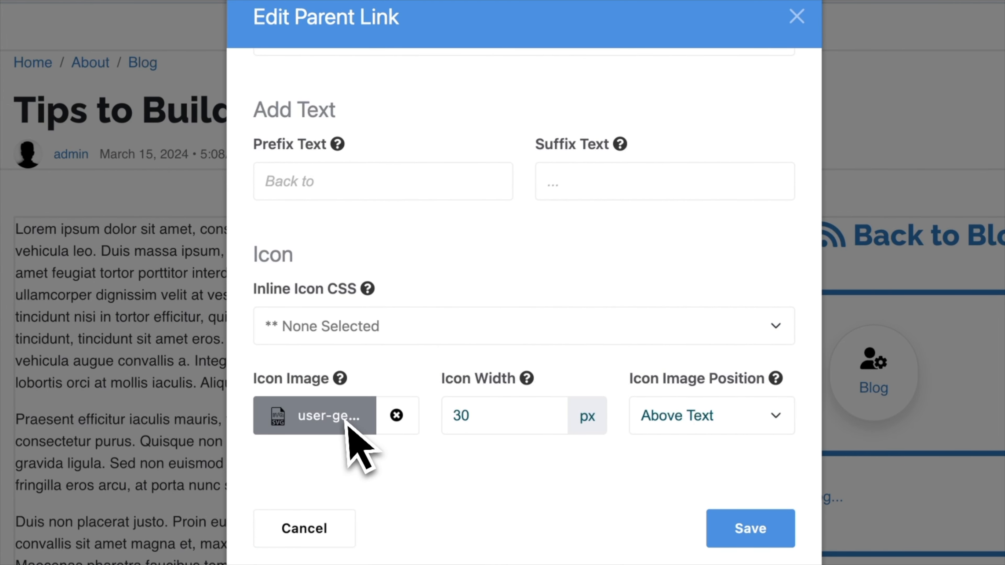
scroll(494, 437, "up", 1)
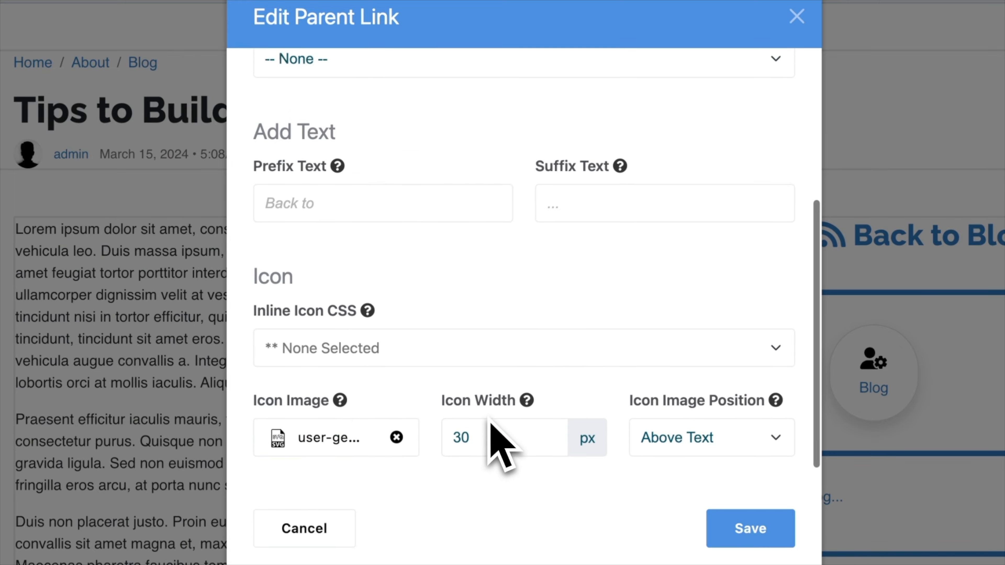
scroll(549, 287, "up", 6)
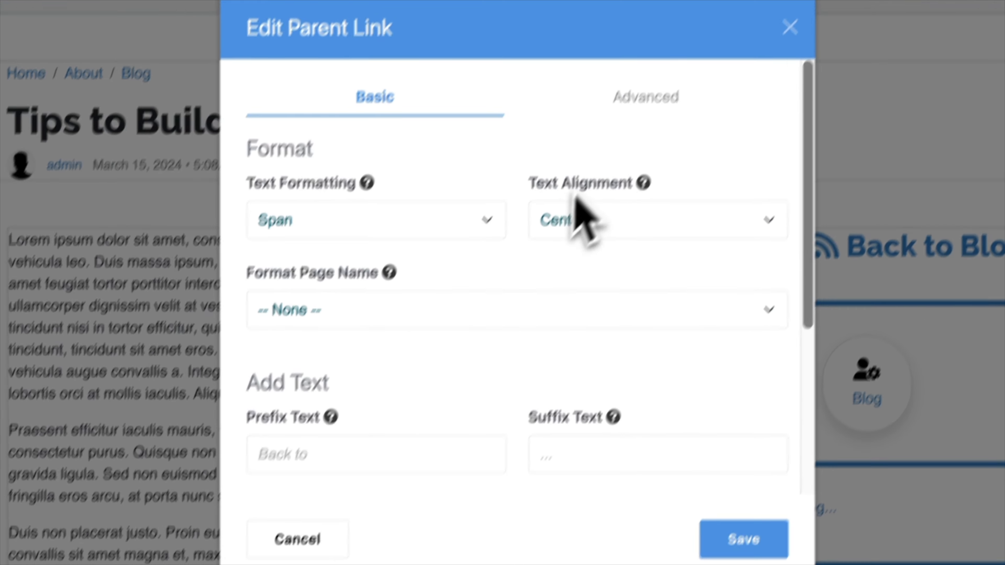
- Examine the CSS classes added to the text in the Blog link block's advanced settings, and return to its basic settings
left_click(649, 89)
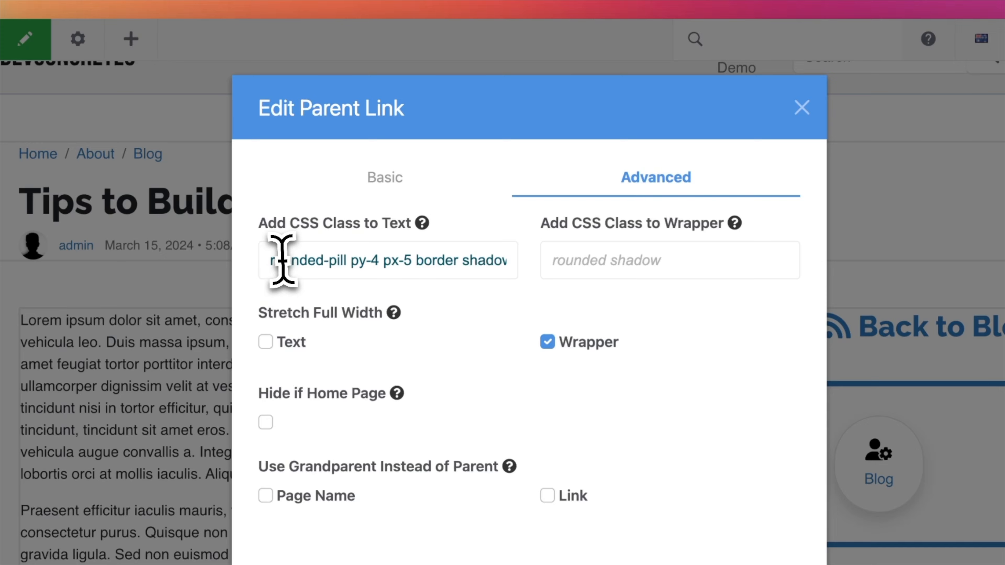
left_click_drag(283, 260, 321, 262)
left_click_drag(440, 261, 496, 259)
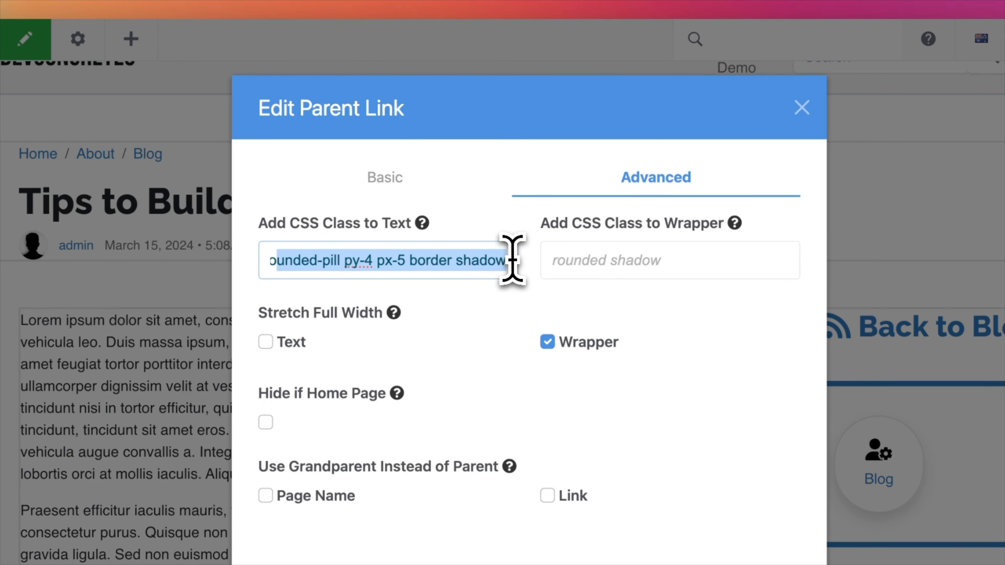
left_click(484, 261)
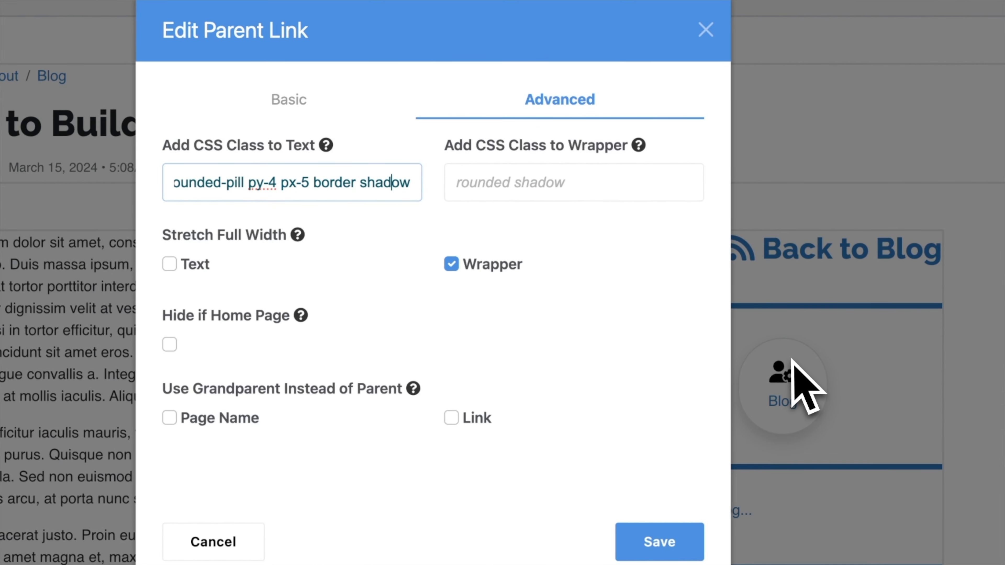
left_click(308, 105)
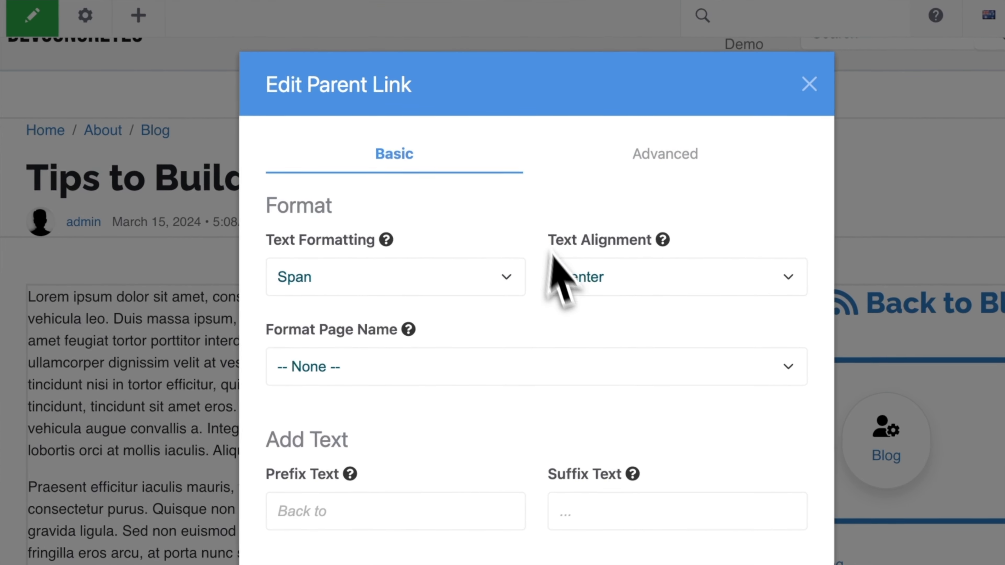
- Turn on Stretch Full Width for the Blog link block's text and save the block
left_click(634, 163)
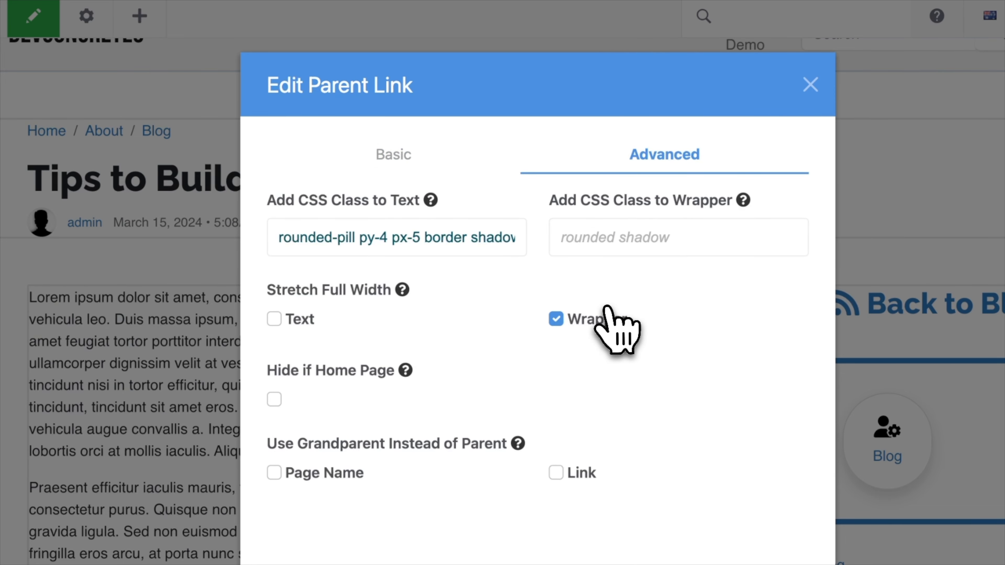
left_click(273, 318)
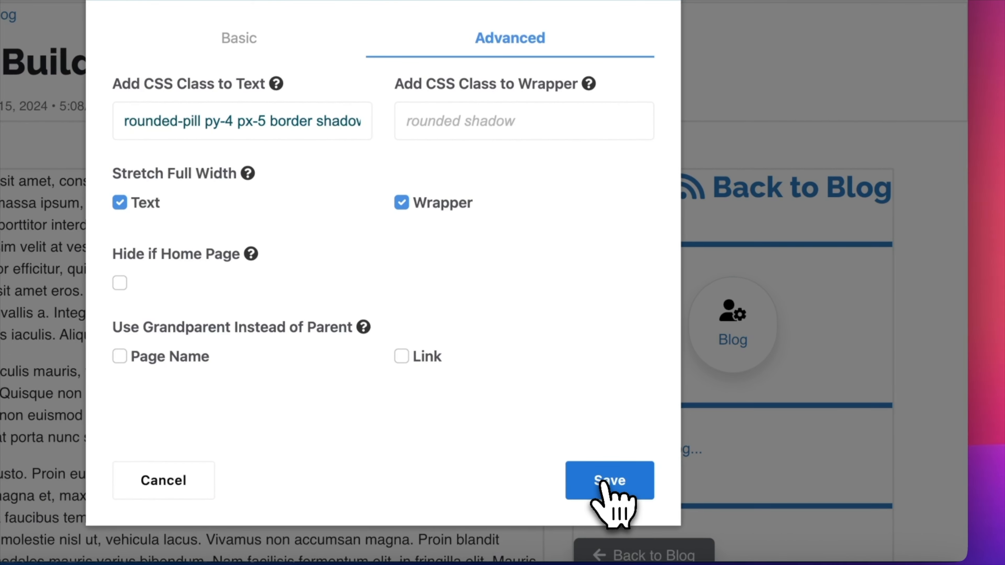
left_click(722, 492)
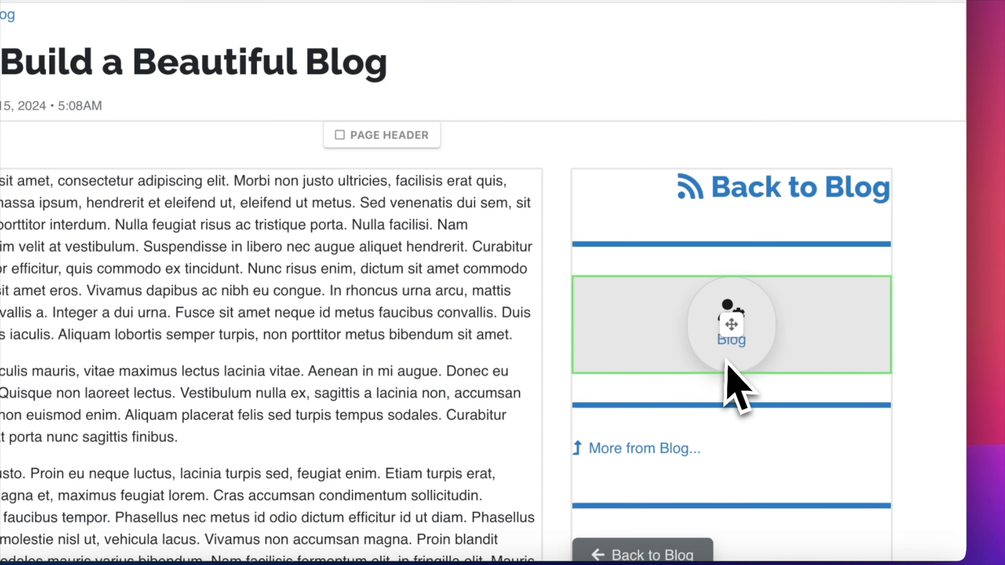
- Reopen the Blog link block, turn off Stretch Full Width for its text and save
left_click(816, 325)
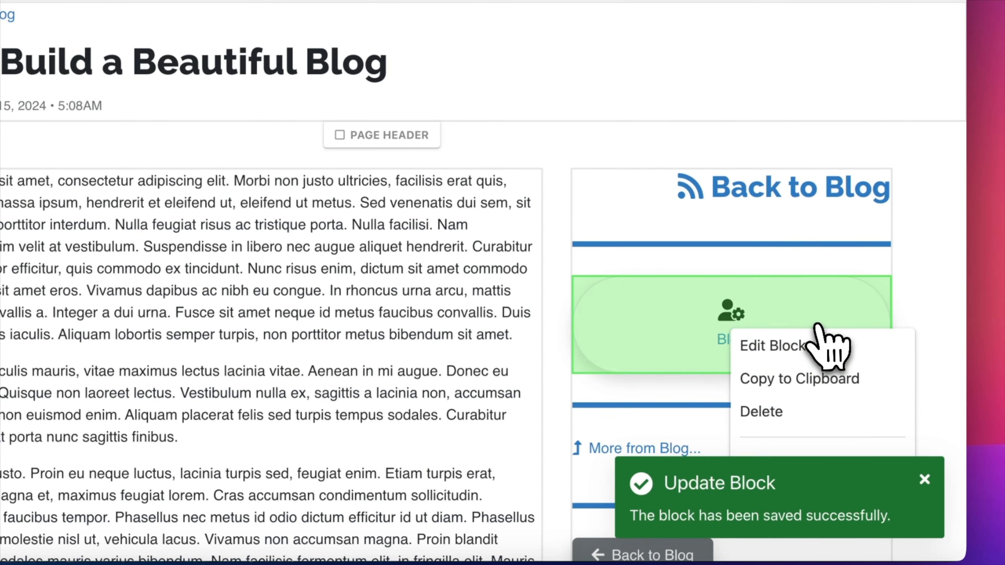
left_click(793, 344)
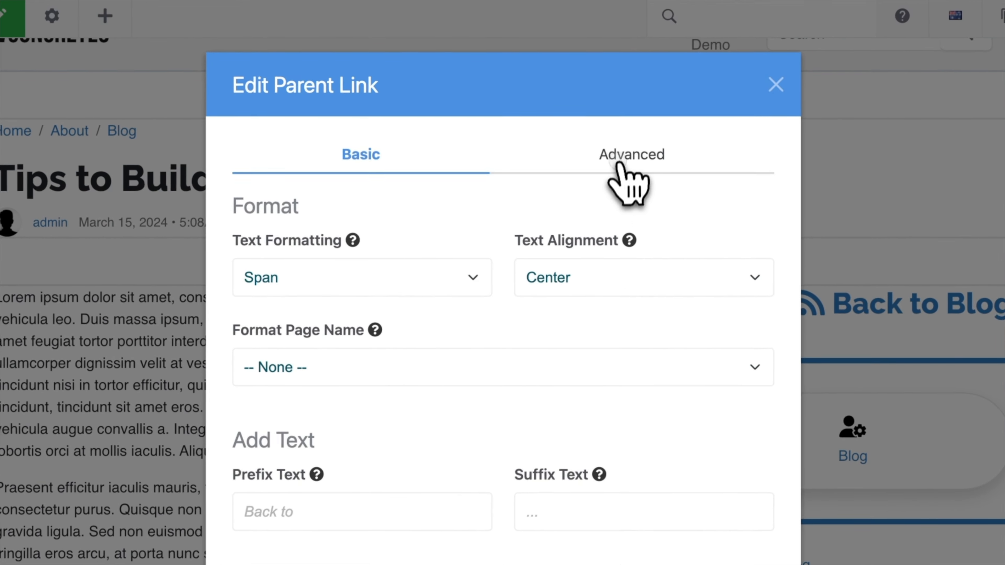
left_click(619, 163)
left_click(241, 316)
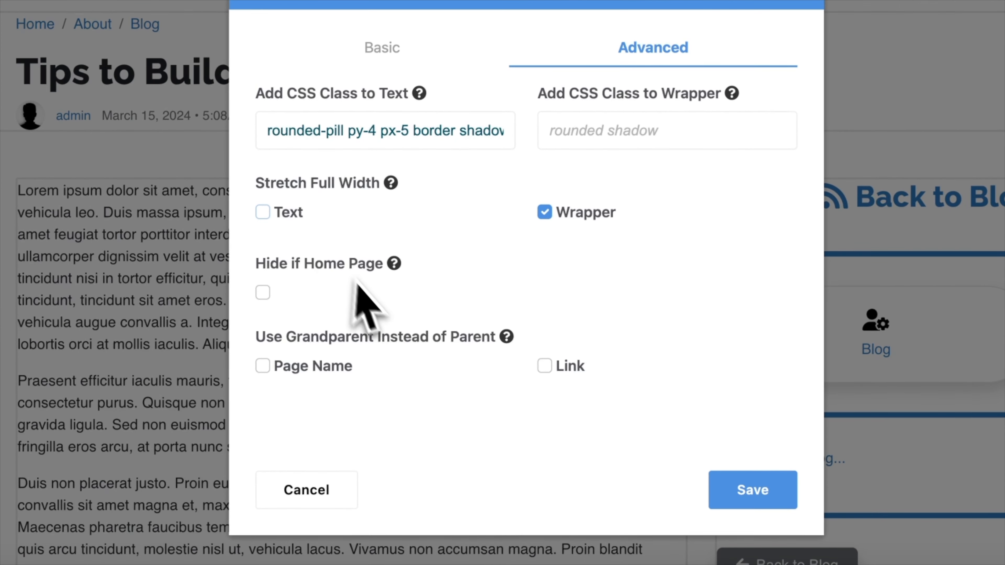
left_click(736, 490)
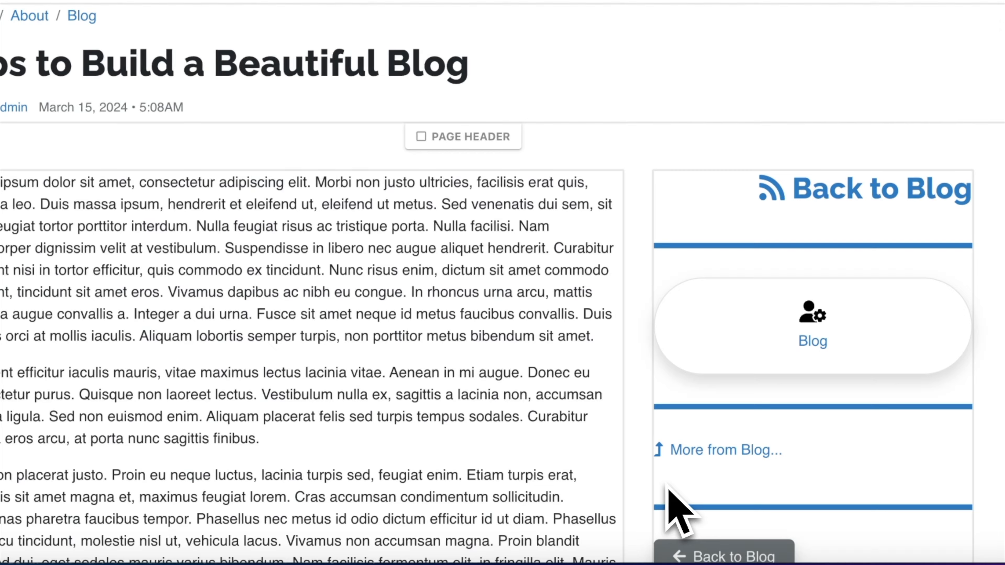
- Review the basic and advanced settings of the "More from Blog..." link block and close it without saving
scroll(627, 354, "down", 3)
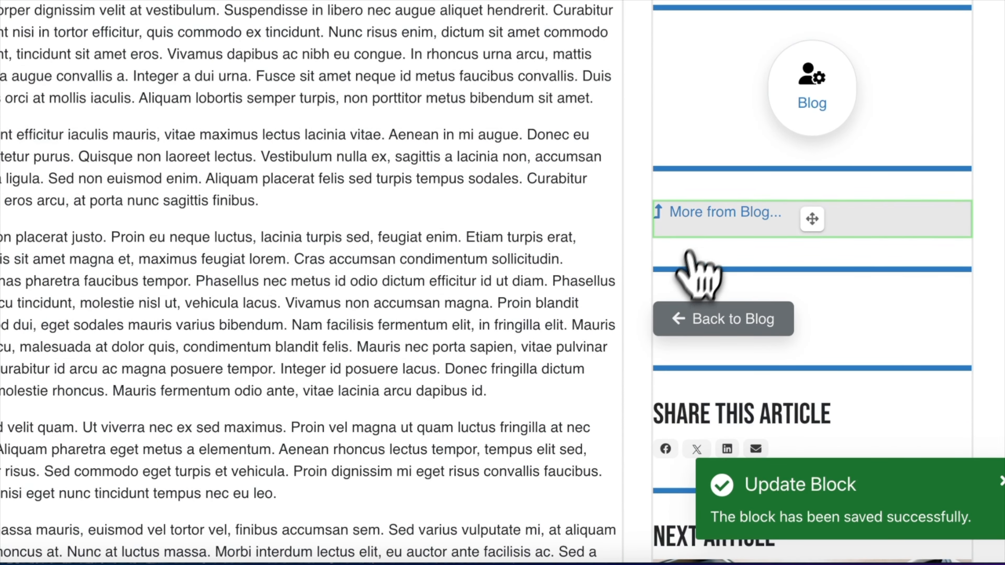
left_click(708, 226)
left_click(712, 233)
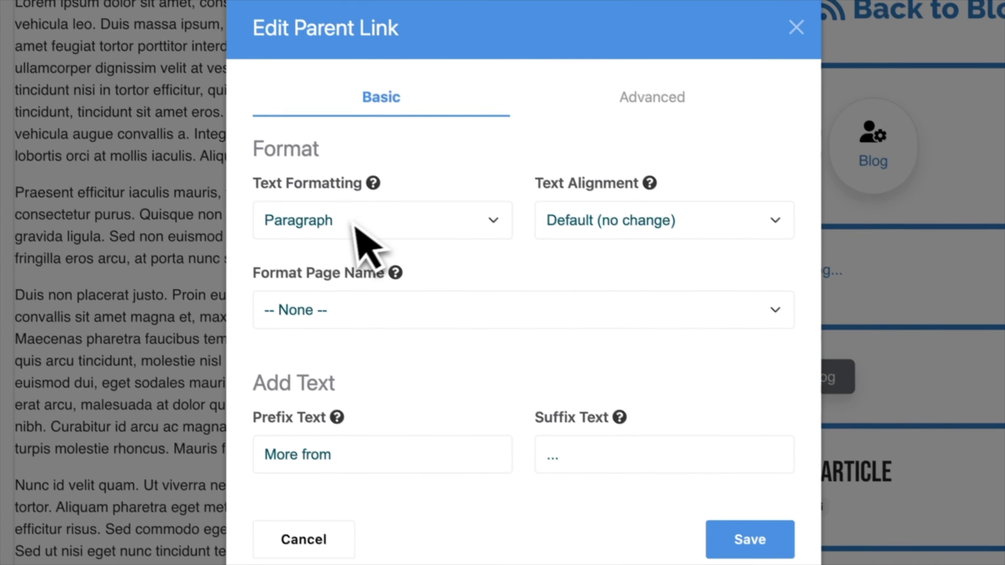
scroll(396, 317, "down", 3)
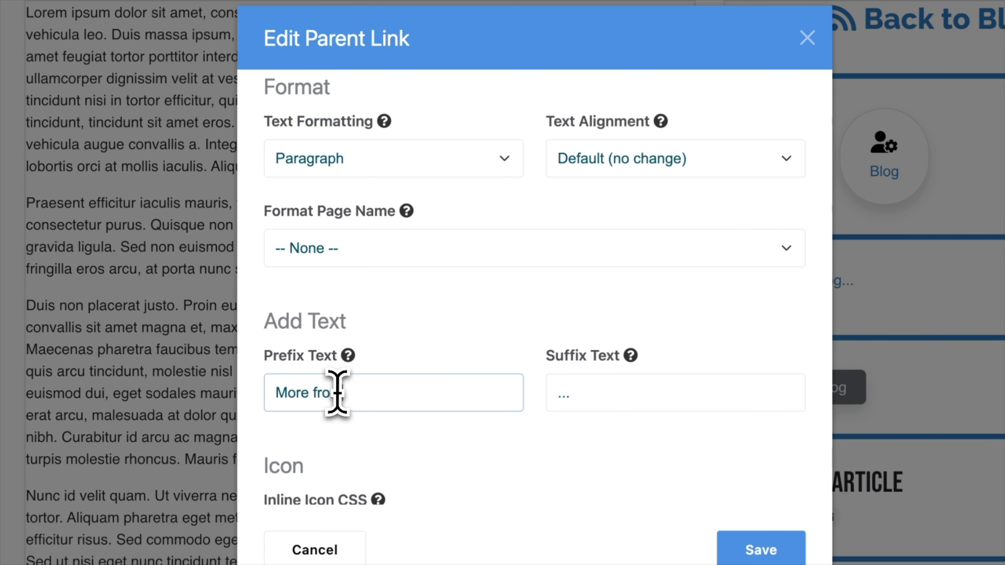
scroll(392, 359, "down", 5)
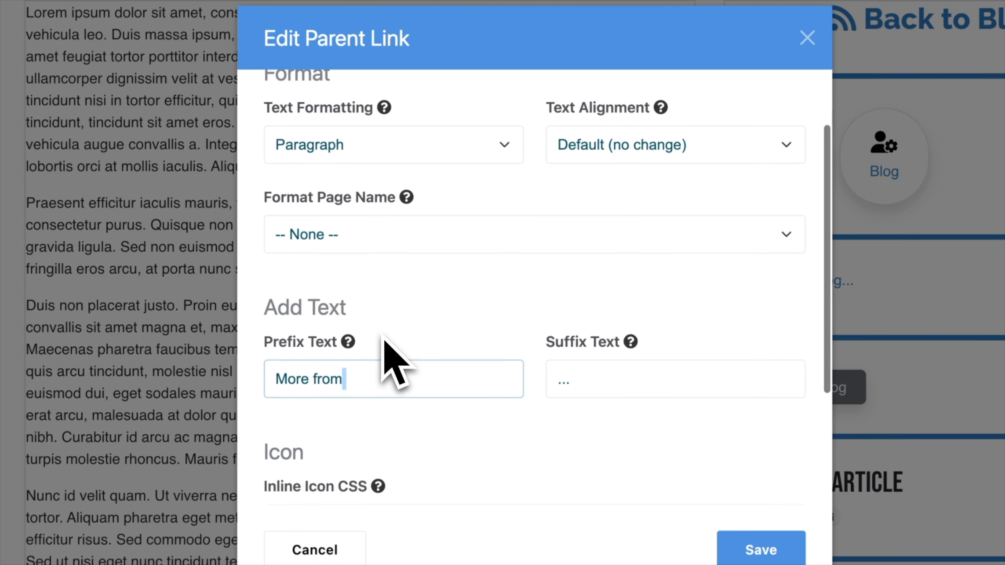
scroll(415, 403, "up", 5)
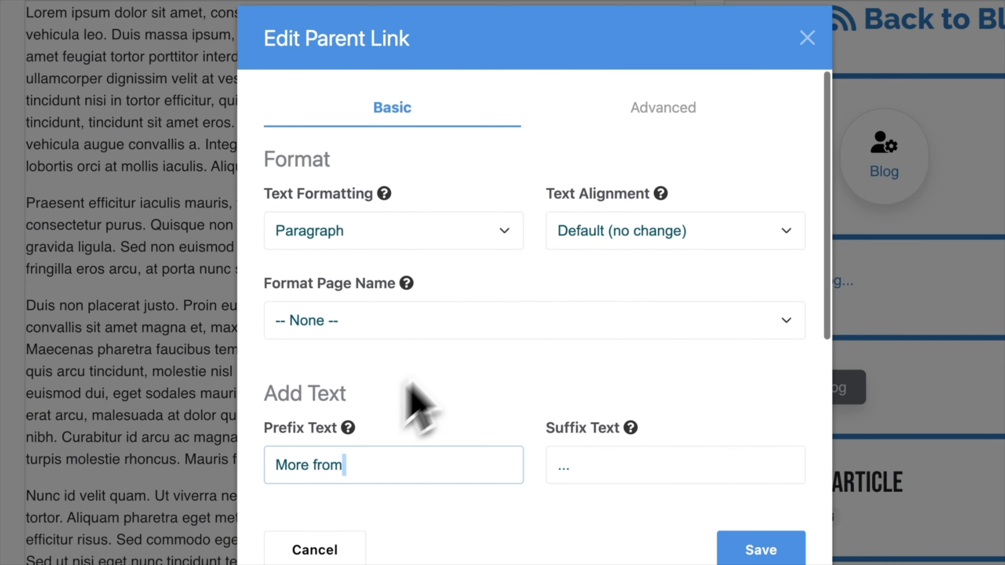
left_click(672, 108)
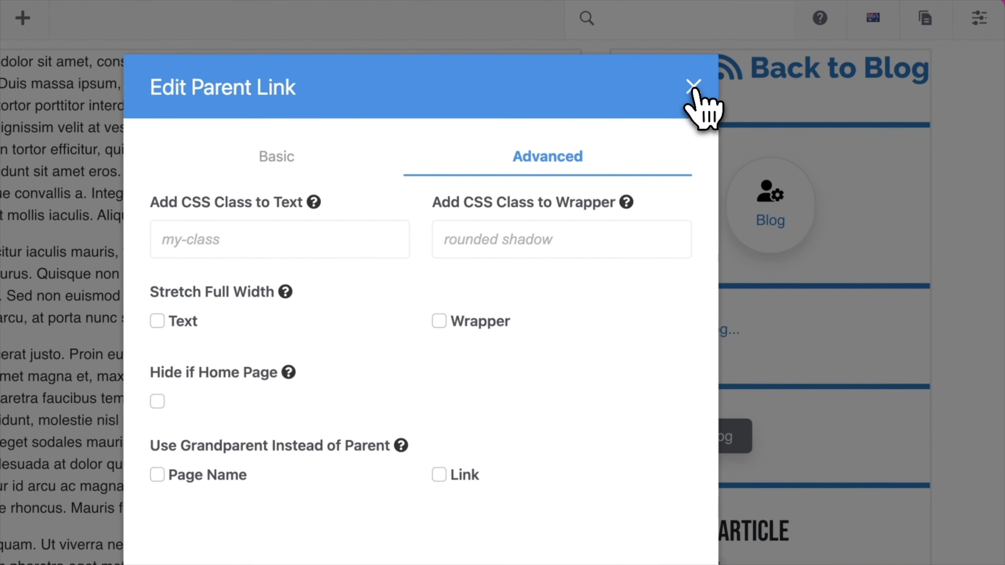
left_click(693, 87)
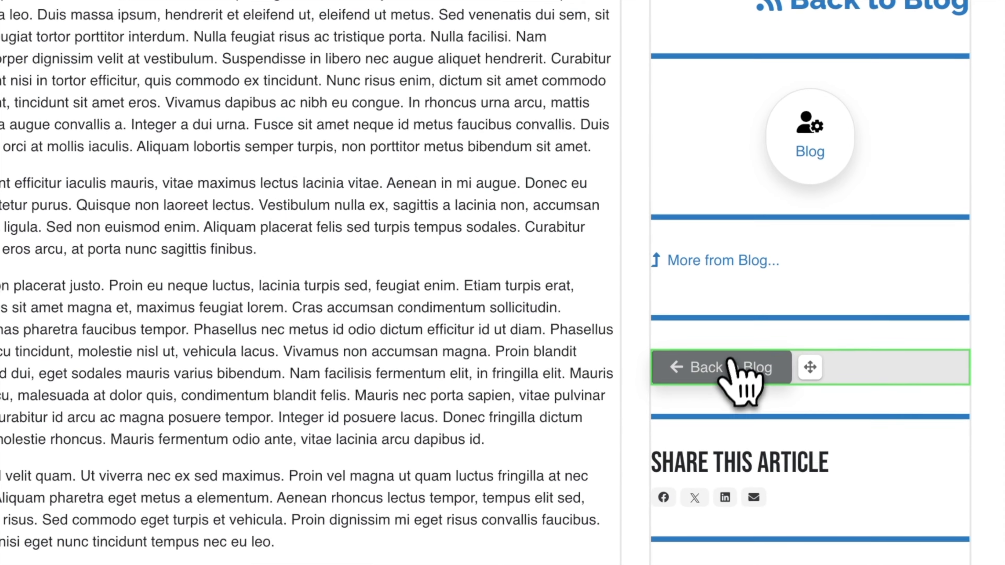
- Review the settings of the grey Back to Blog button block, including its prefix text, inline icon and text CSS classes
left_click(685, 440)
left_click(724, 375)
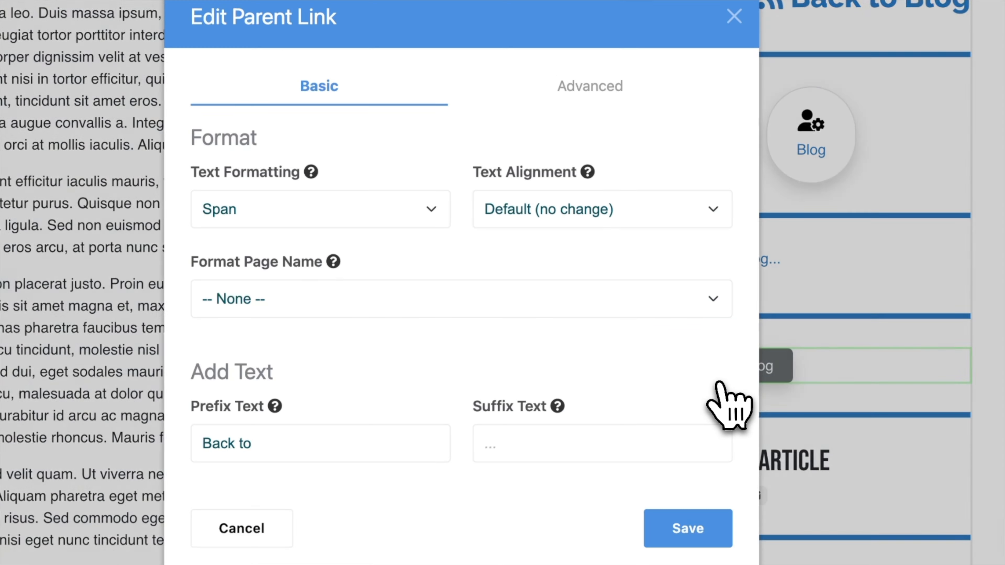
scroll(289, 313, "down", 5)
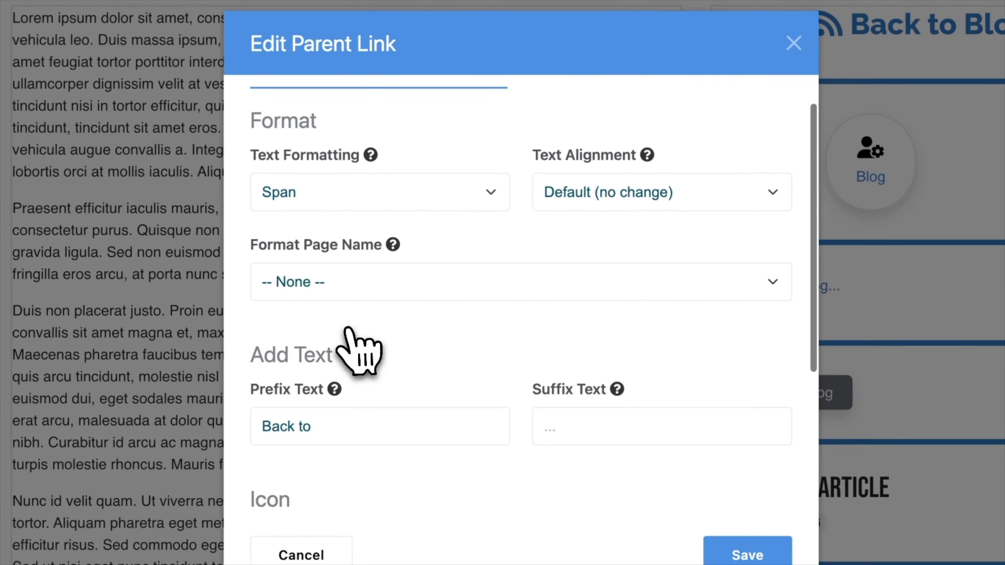
left_click(311, 261)
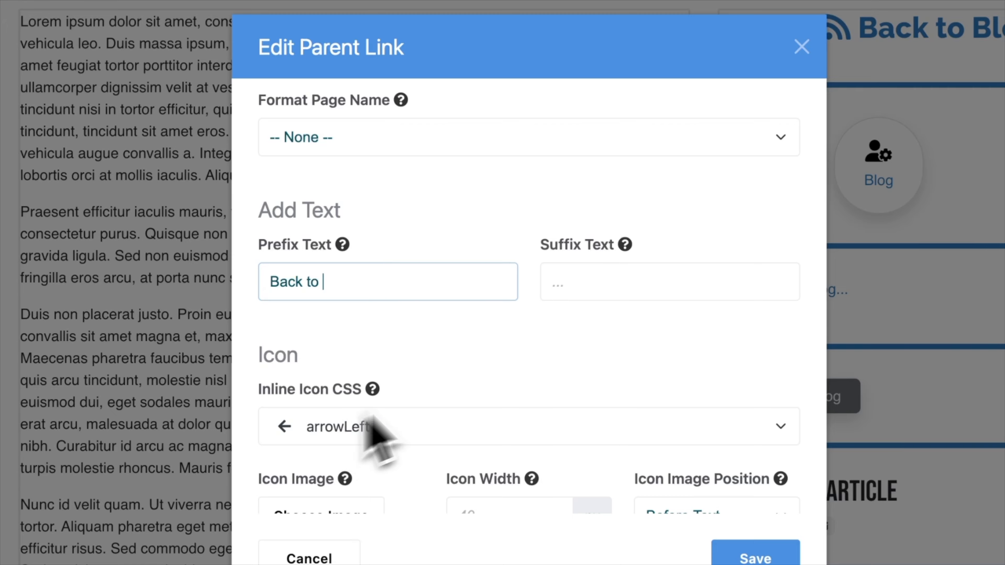
scroll(498, 360, "down", 1)
scroll(508, 336, "up", 5)
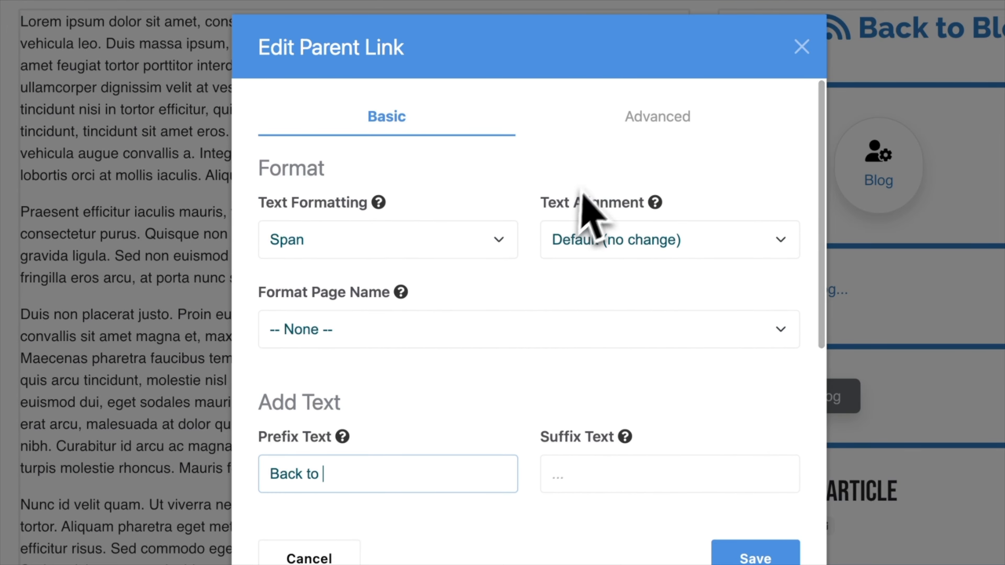
left_click(625, 129)
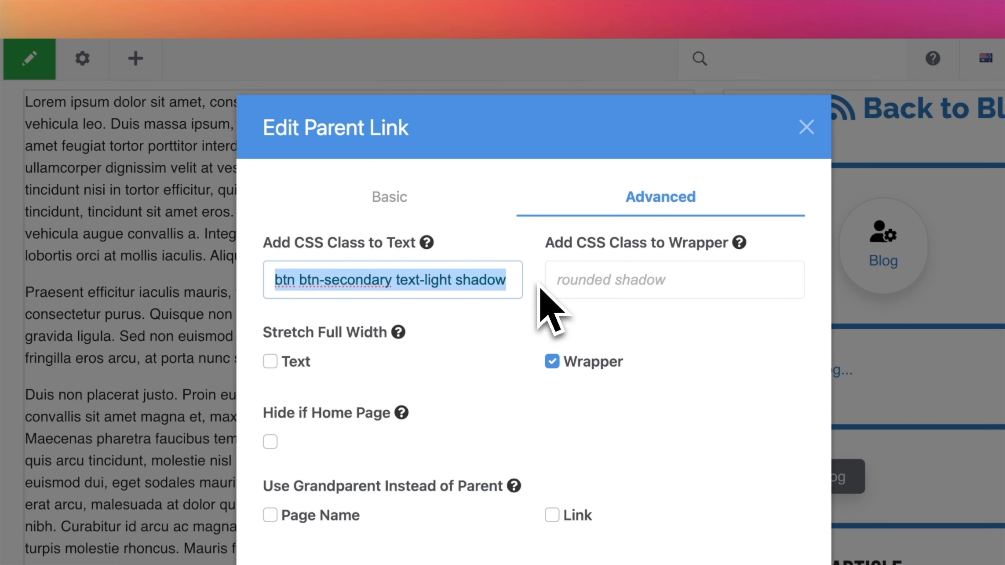
left_click(580, 275)
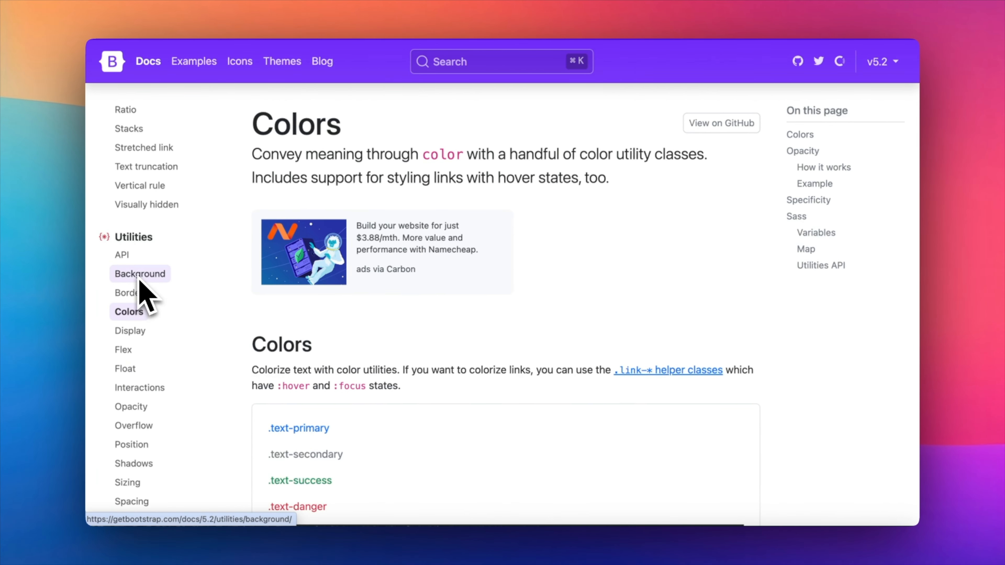
- Switch to the Bootstrap 5.2 documentation and examine the text color utility classes on the Colors page
scroll(332, 340, "down", 5)
left_click_drag(275, 321, 331, 378)
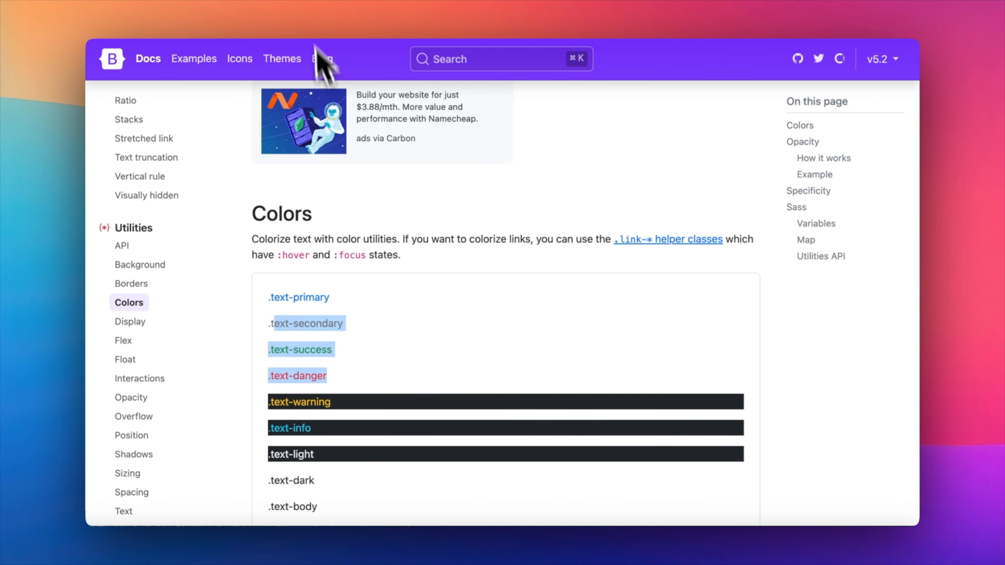
left_click(300, 0)
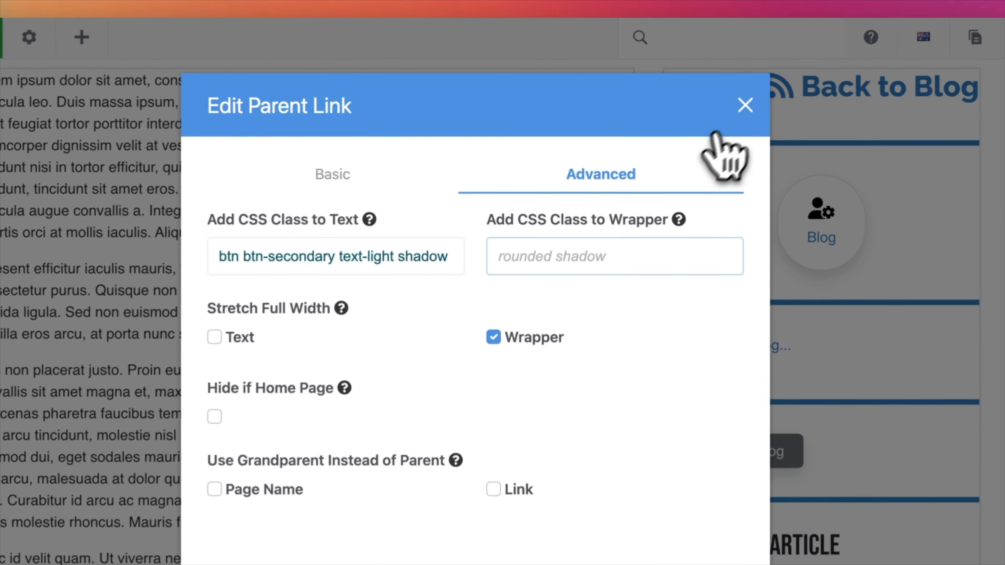
- Close the Back to Blog block's settings without saving and examine the Article Footer global area in the page template code
left_click(696, 102)
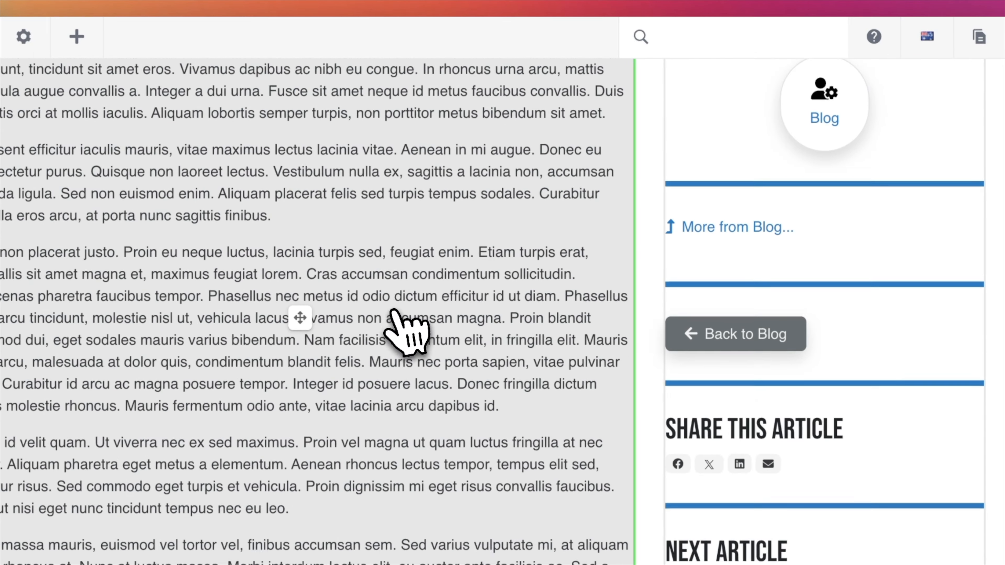
scroll(395, 312, "down", 5)
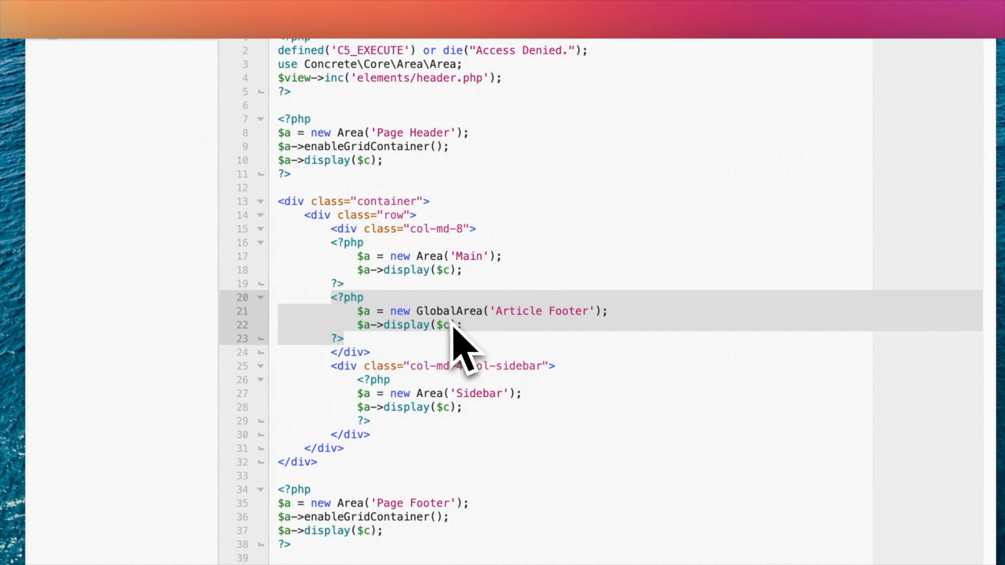
left_click(392, 7)
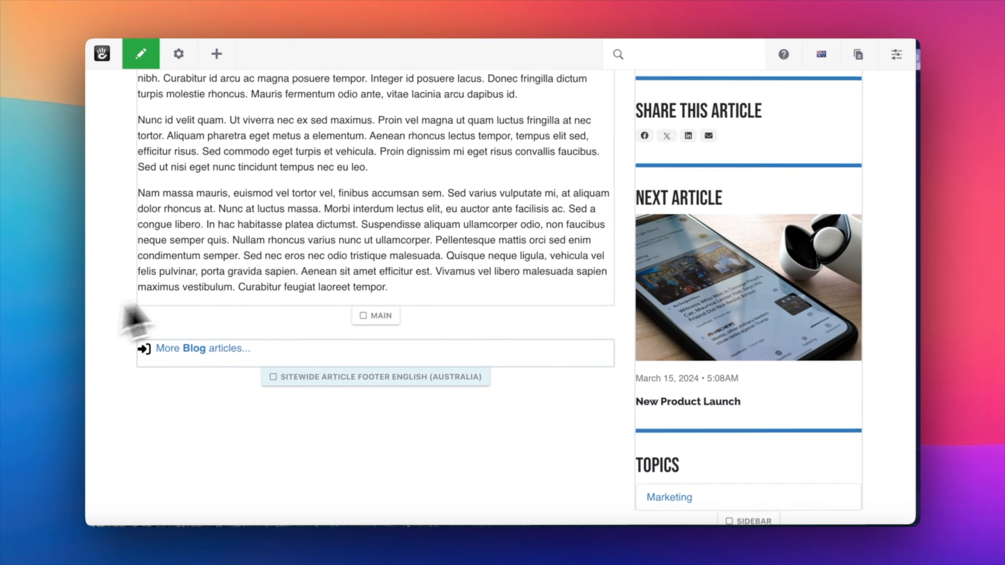
- Show the available block actions for the "More Blog articles..." link in the article footer area and dismiss them
left_click(250, 365)
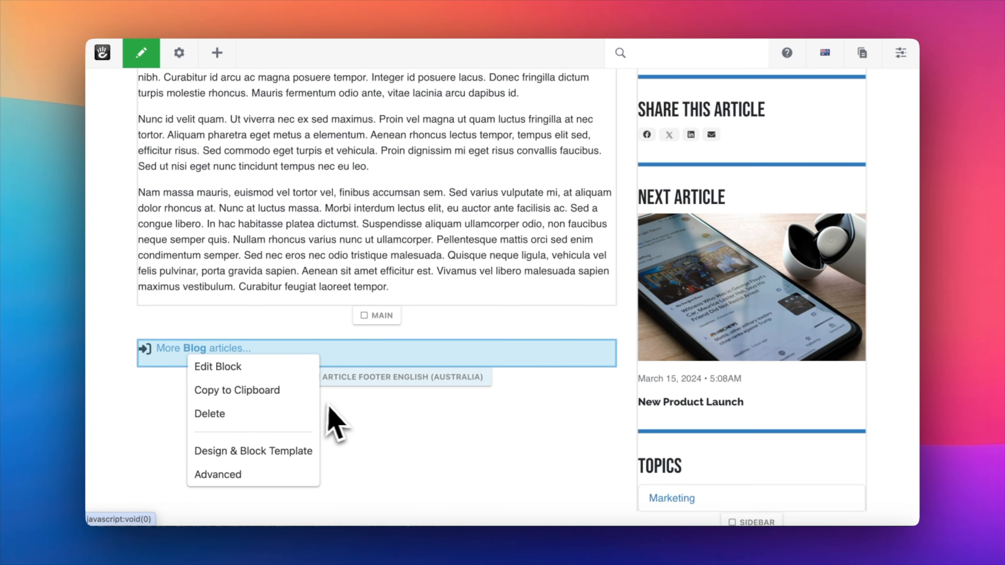
left_click(347, 402)
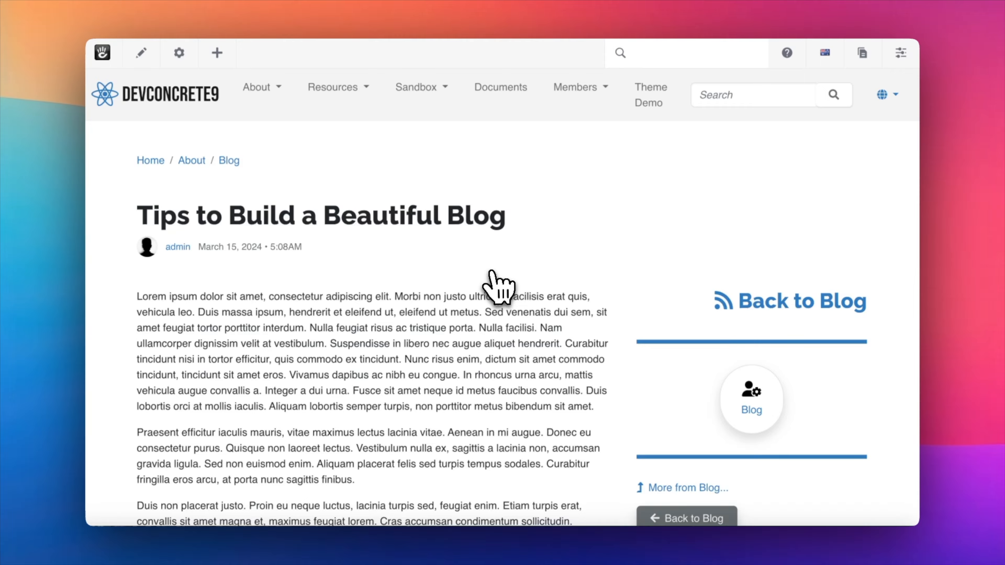
- Inspect the round Blog link in the browser's developer tools, examining its wrapper div, anchor and rounded-pill span with their CSS classes
scroll(502, 283, "down", 3)
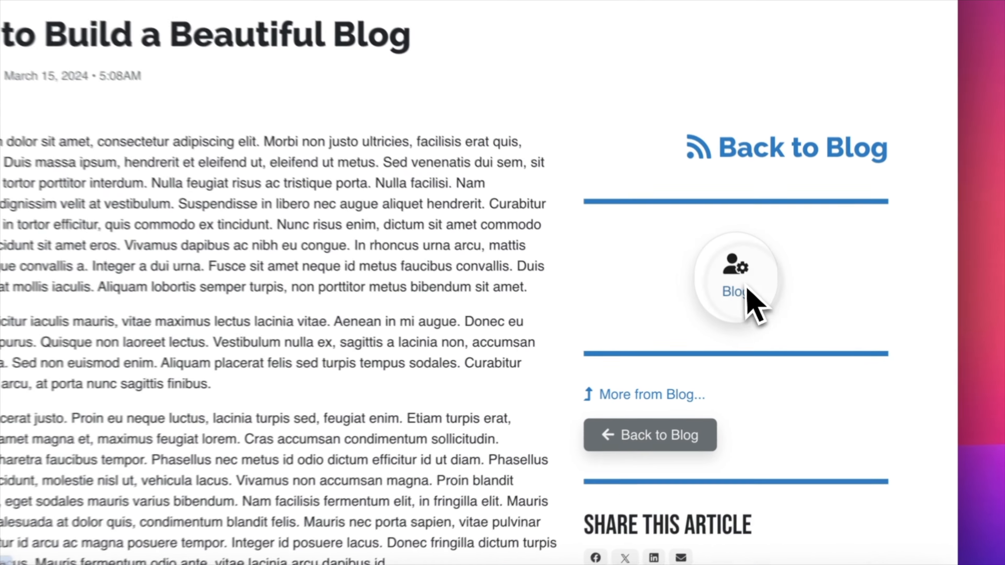
right_click(757, 327)
left_click(648, 469)
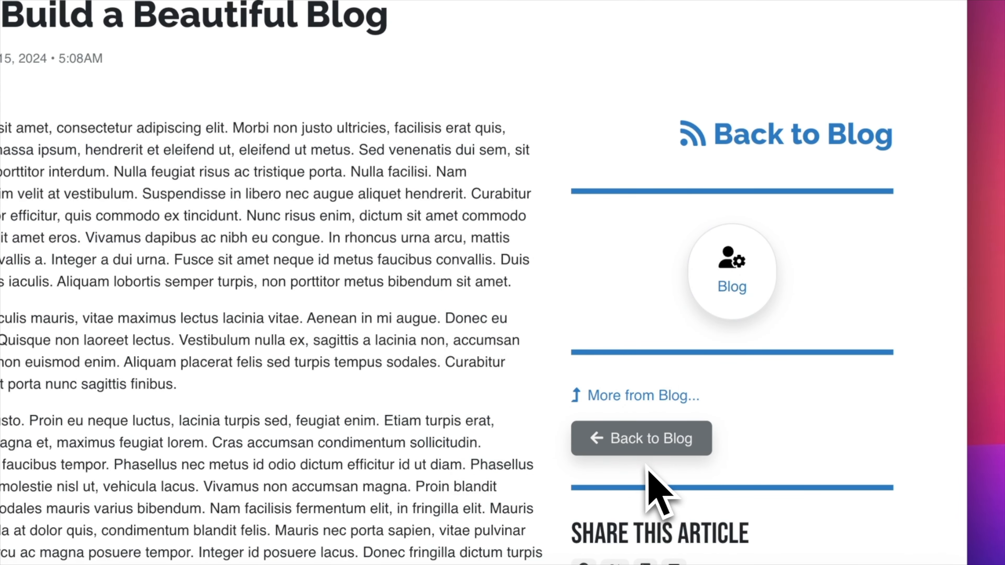
scroll(562, 463, "down", 5)
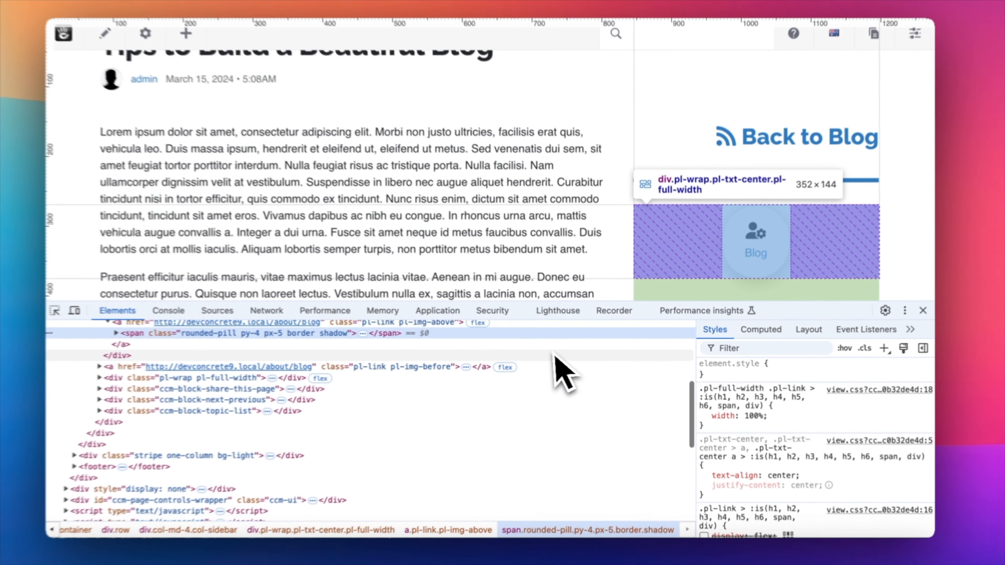
scroll(553, 354, "up", 1)
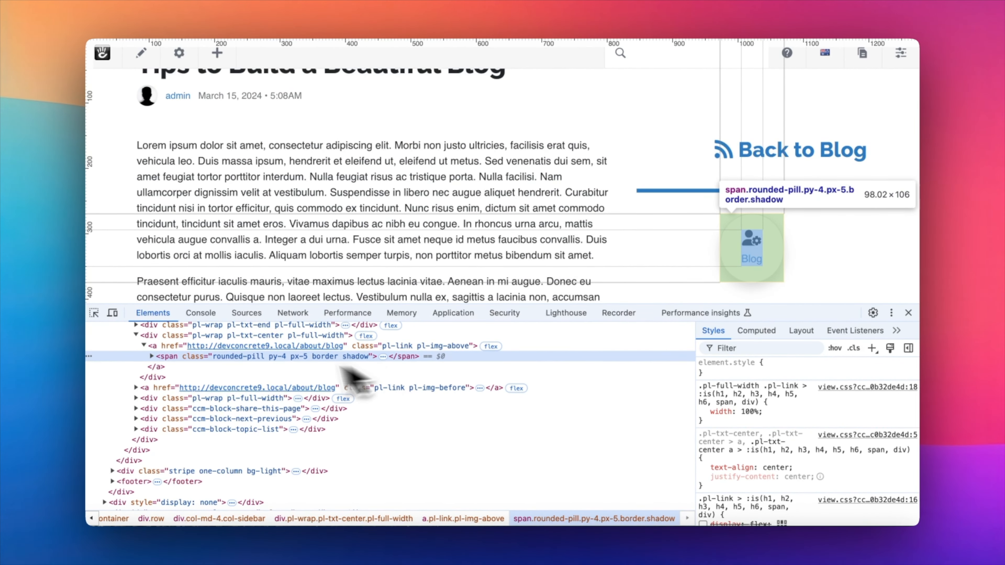
left_click(170, 335)
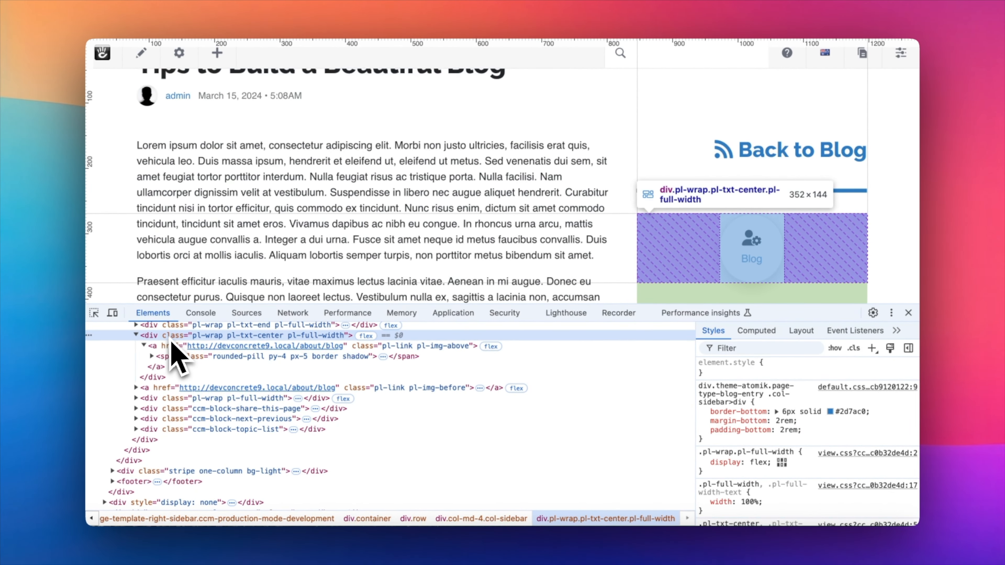
left_click(168, 347)
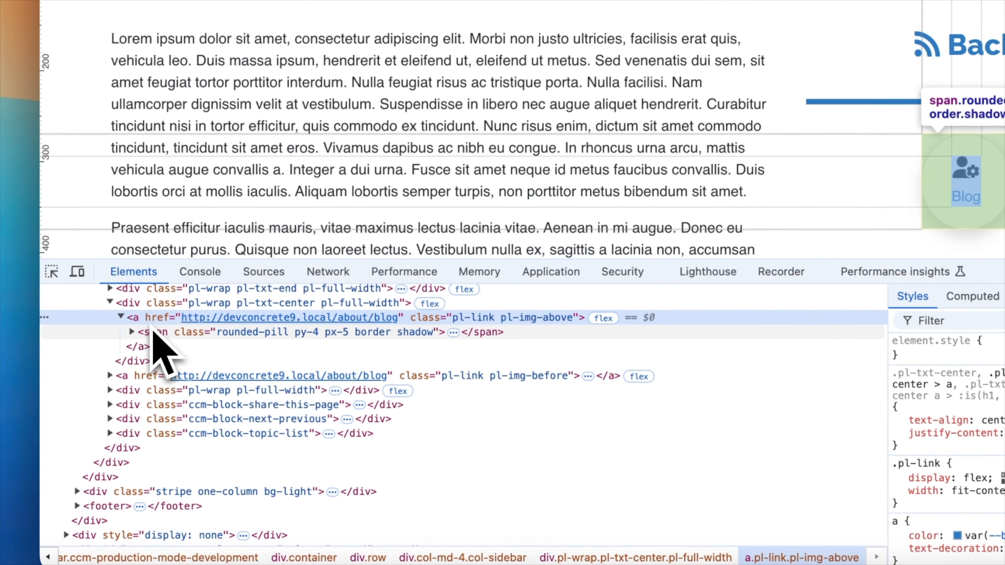
left_click(168, 359)
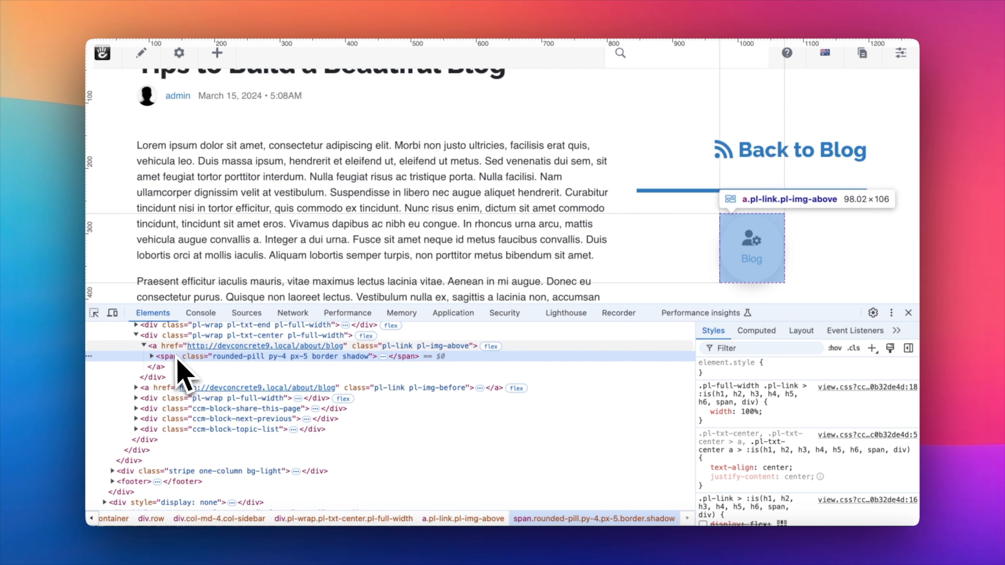
left_click(176, 337)
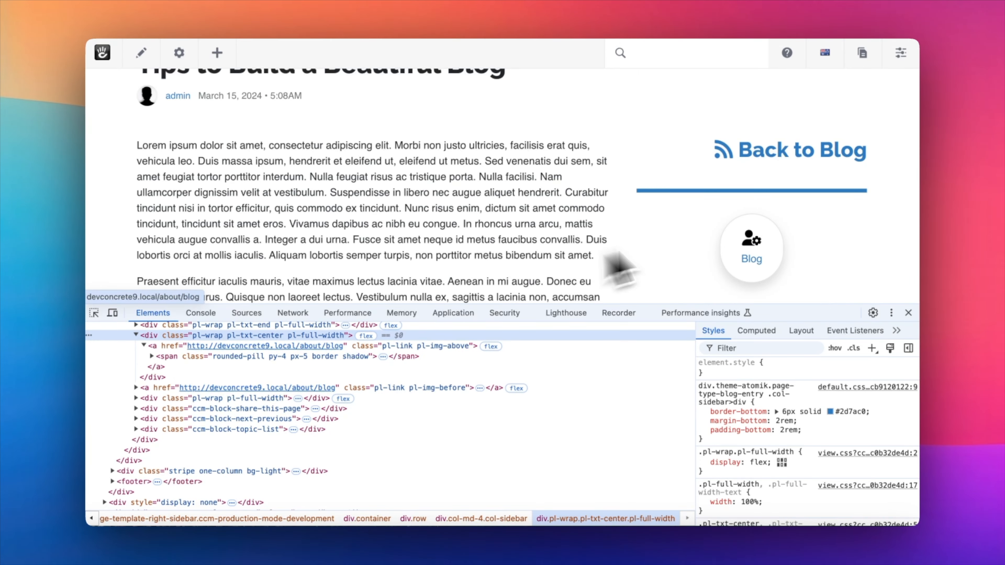
- Inspect the wrapper, anchor, span and arrow icon elements of the grey Back to Blog button and close the developer tools
scroll(485, 209, "down", 5)
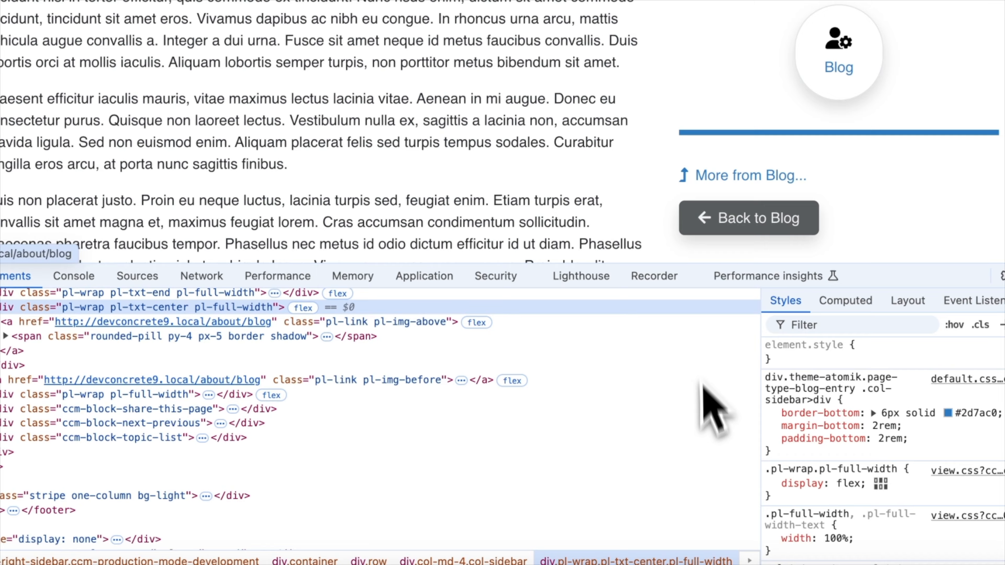
right_click(655, 269)
left_click(737, 406)
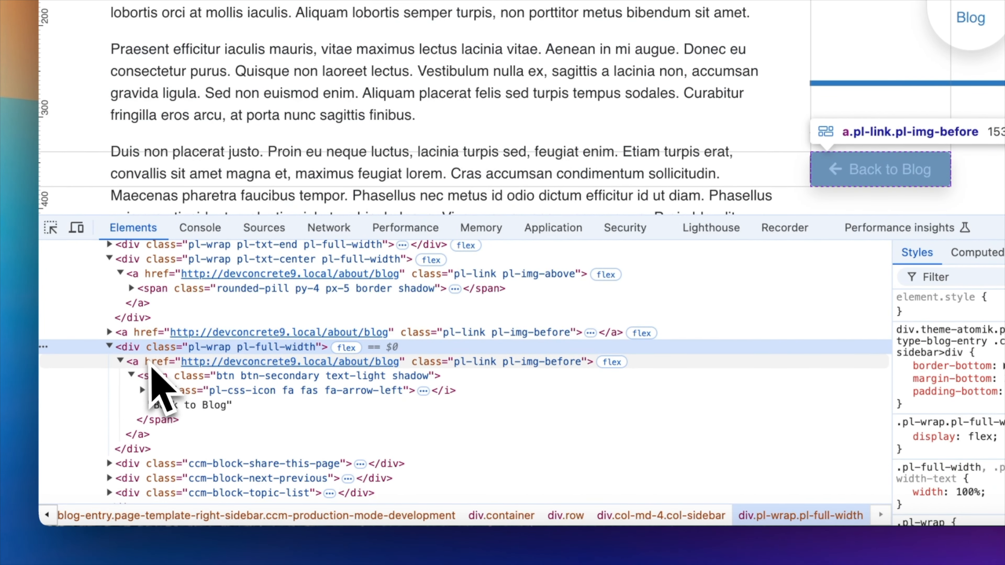
left_click(156, 376)
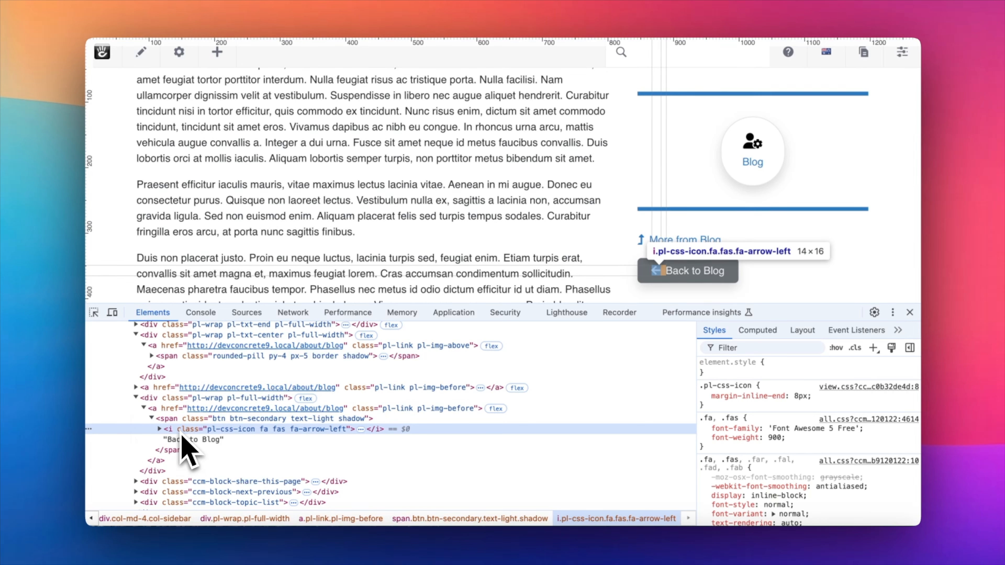
left_click(192, 410)
left_click(174, 409)
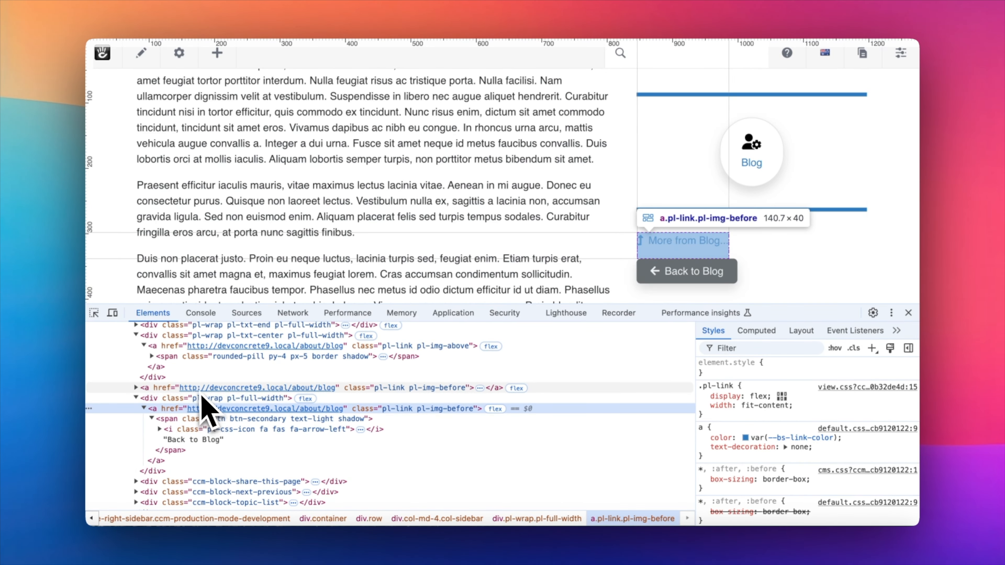
left_click(908, 312)
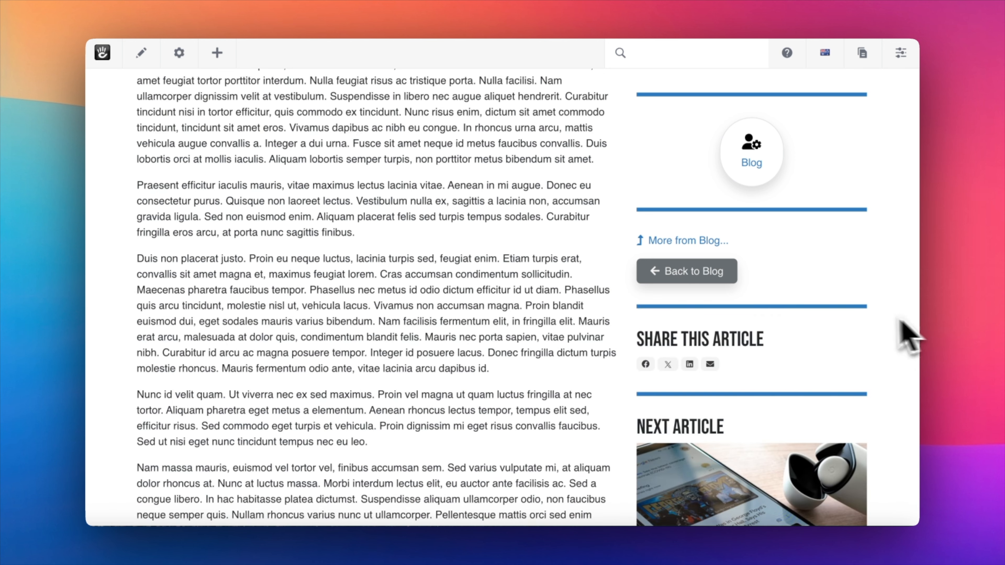